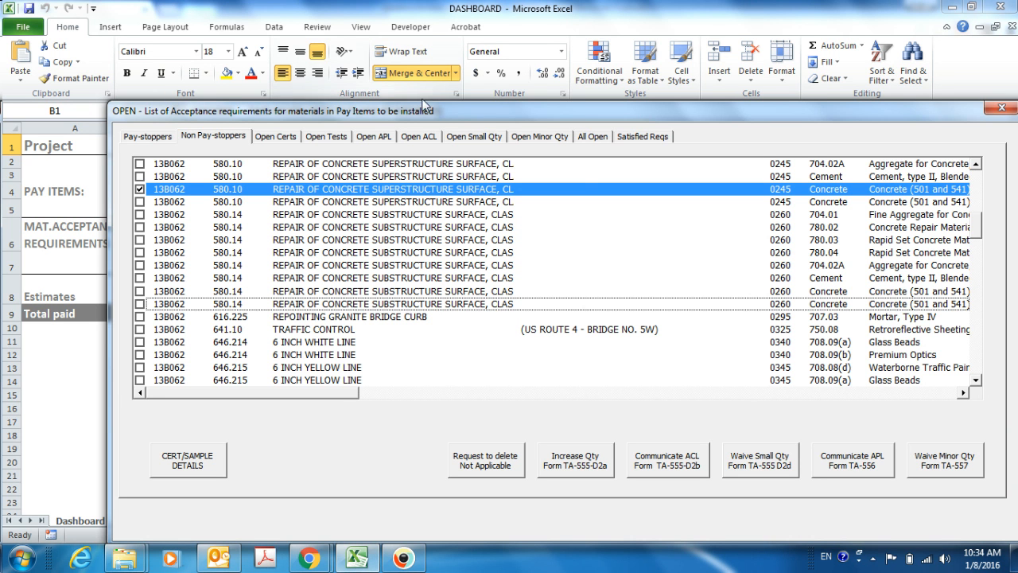
- Examine the status, quantity, unit and sample-count columns of the checked 580.10 Concrete SC-CYL-7 requirement
left_click_drag(443, 114, 382, 46)
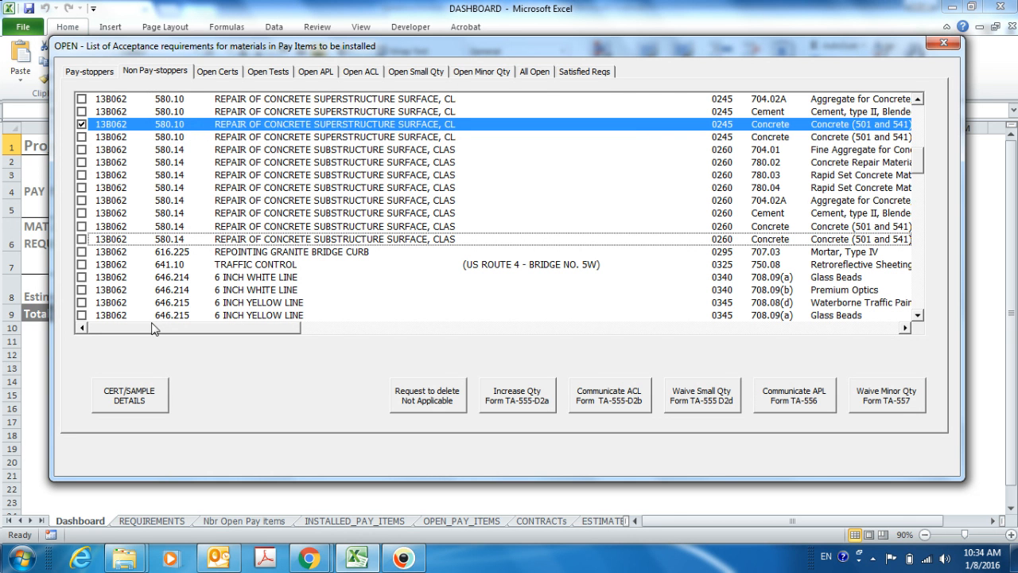
left_click_drag(153, 326, 352, 336)
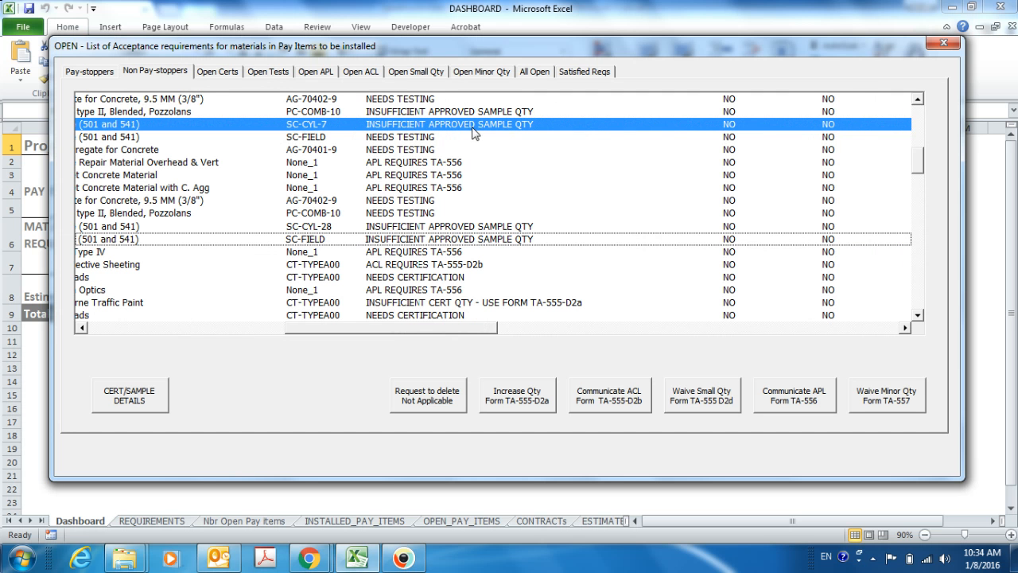
left_click_drag(356, 334, 543, 316)
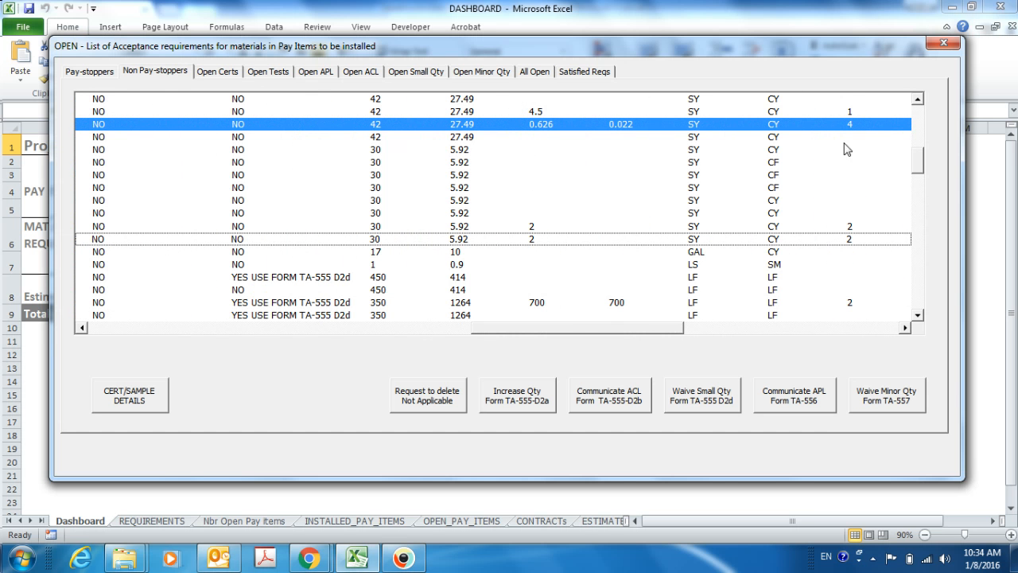
mouse_move(910, 161)
left_mouse_down()
mouse_move(917, 114)
mouse_move(918, 161)
left_mouse_up()
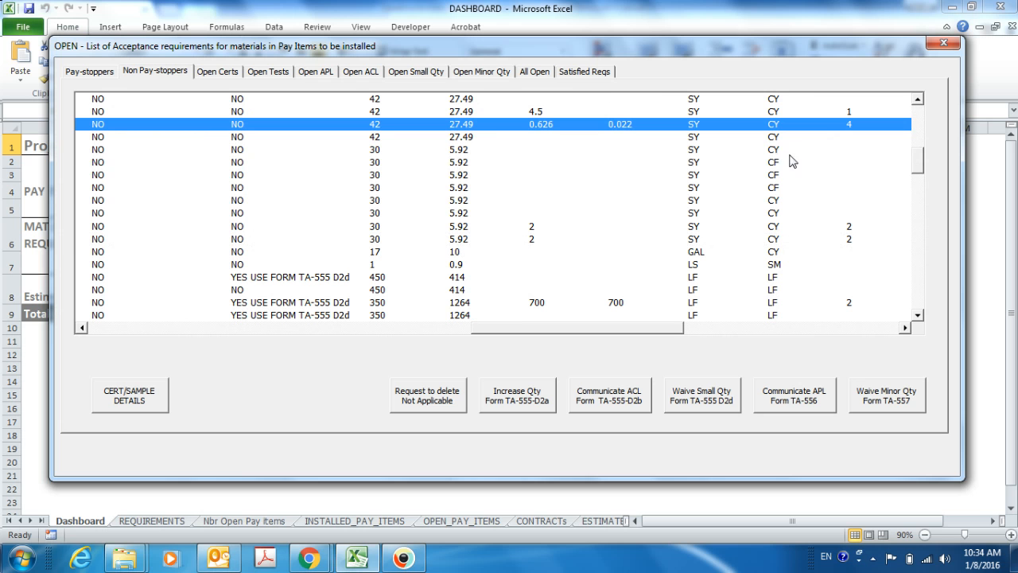
left_click_drag(812, 163, 847, 196)
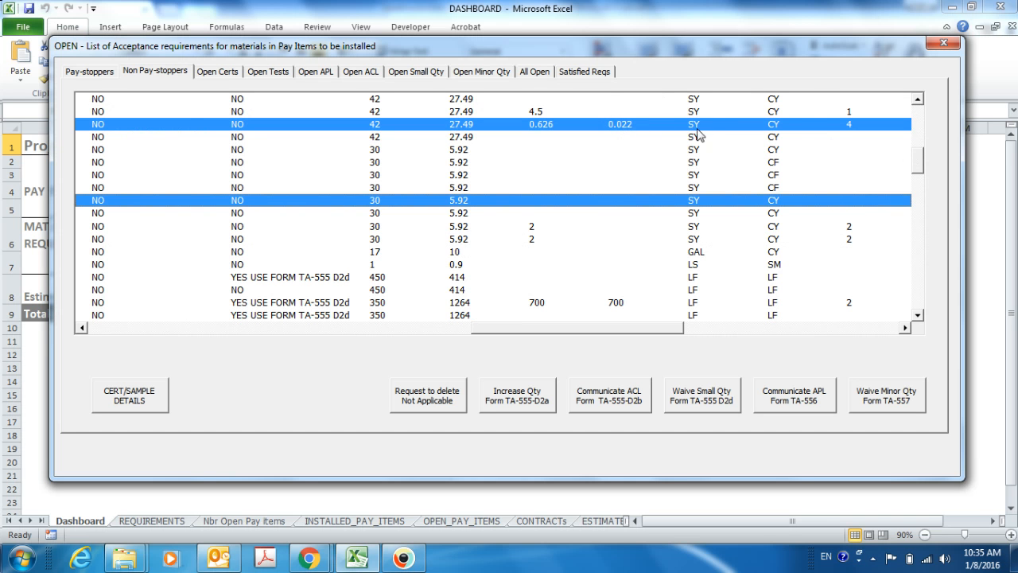
left_click(904, 328)
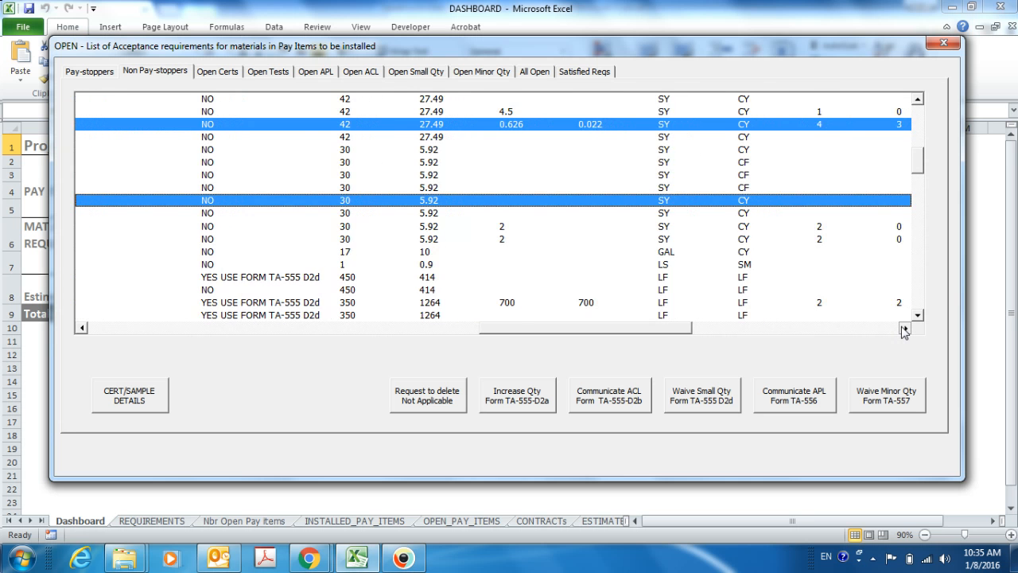
left_click(903, 329)
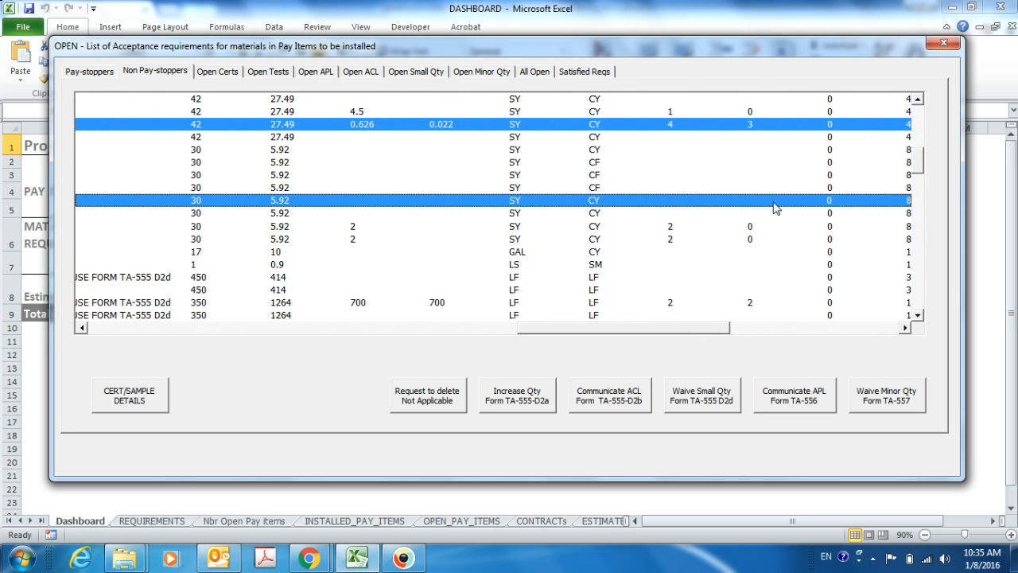
left_click(717, 127)
left_click(716, 129)
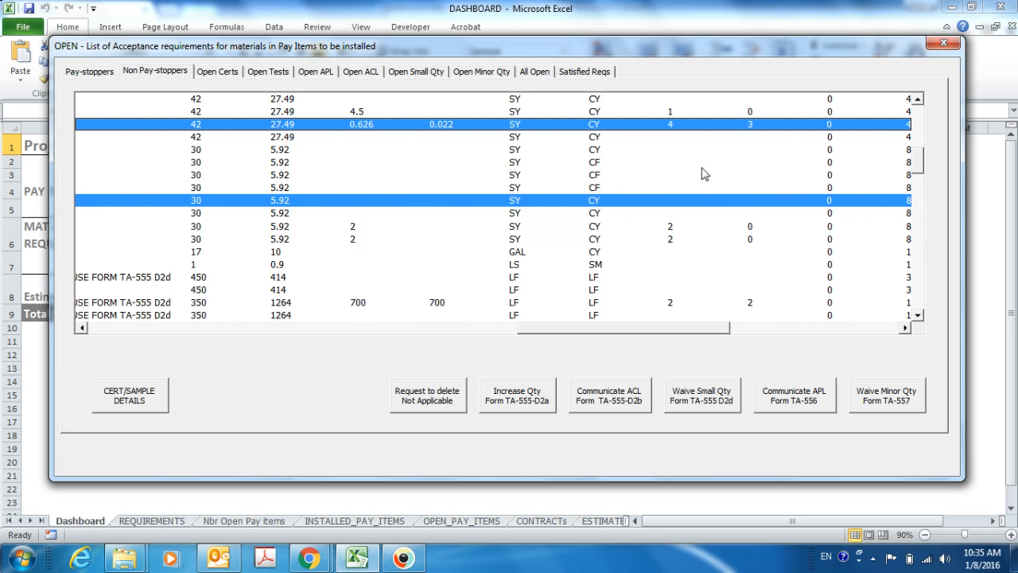
left_click(693, 204)
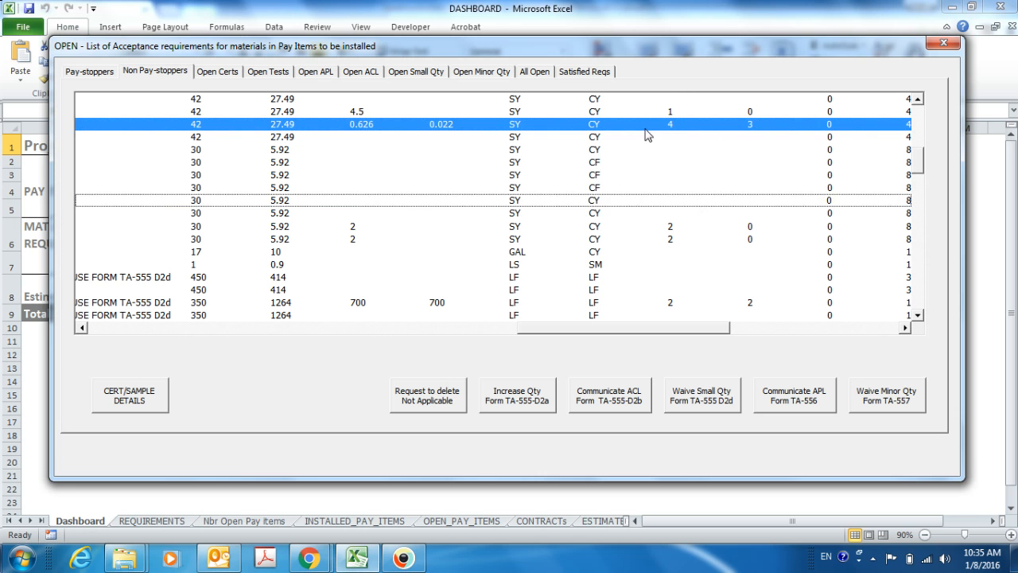
- Open the certification and sample details for the checked 580.10 concrete requirement and select the sample with FAIL status
left_click(131, 400)
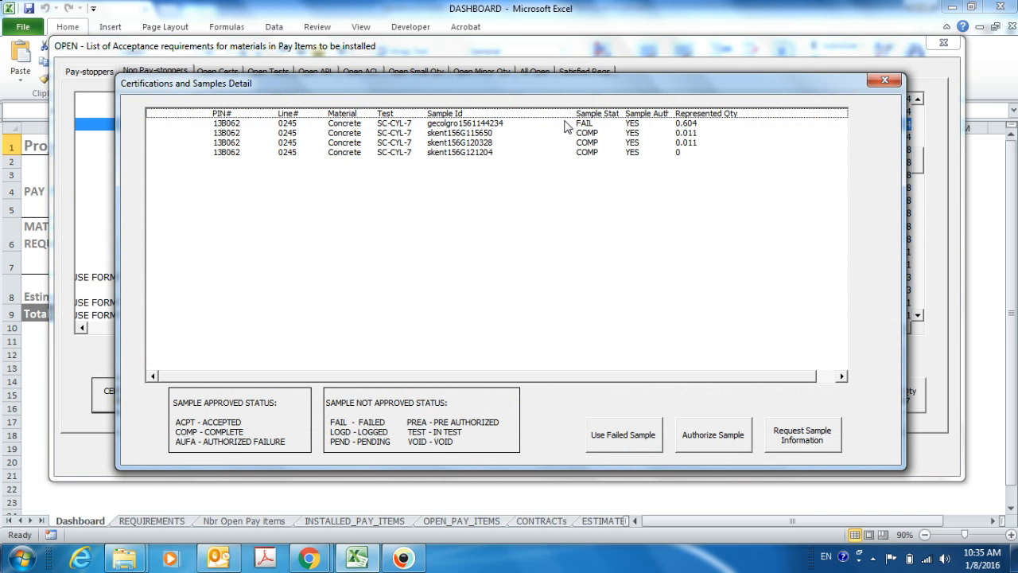
left_click(610, 154)
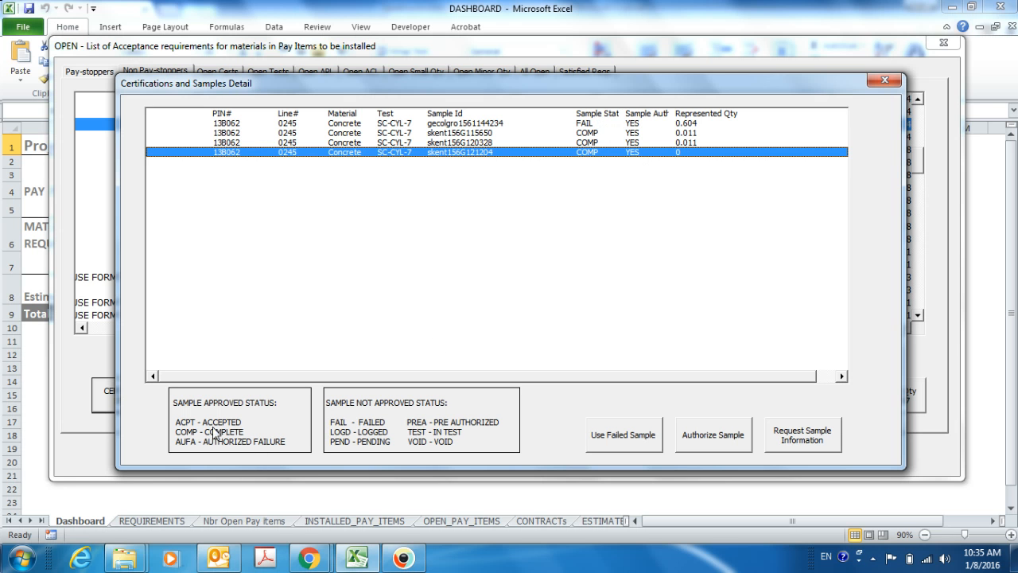
left_click(585, 127)
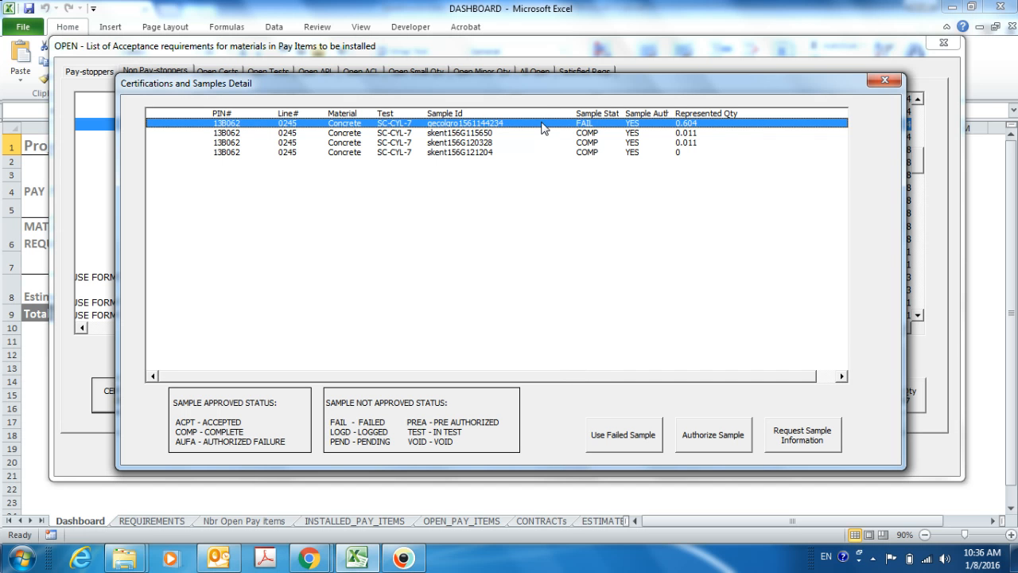
- Draft a request to use the failed sample with justification "Pay item not critical for structural stability" and return to Excel's requirements list
left_click(623, 445)
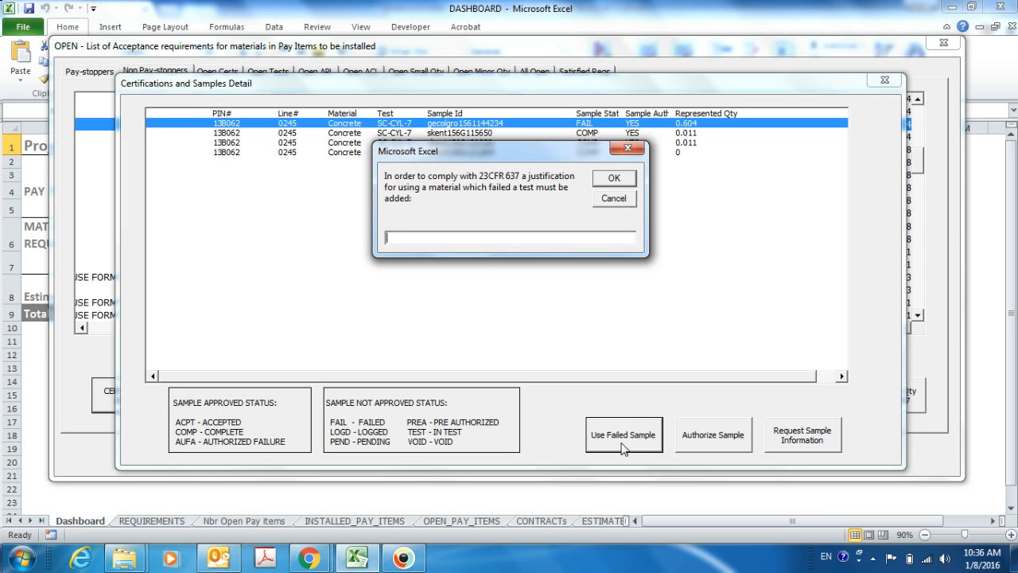
type("Pay item not critical for ")
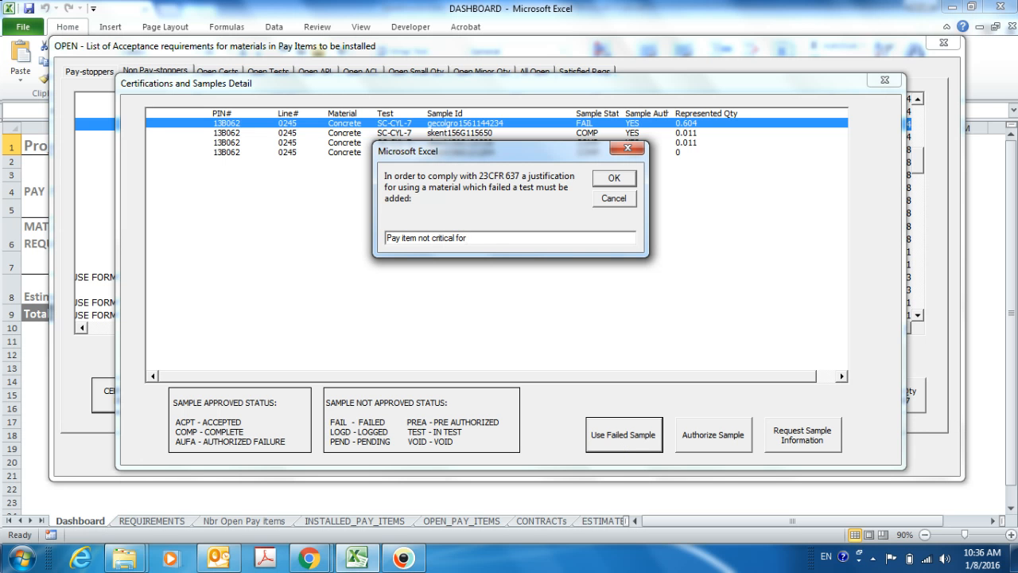
type("structural stability")
left_click(614, 180)
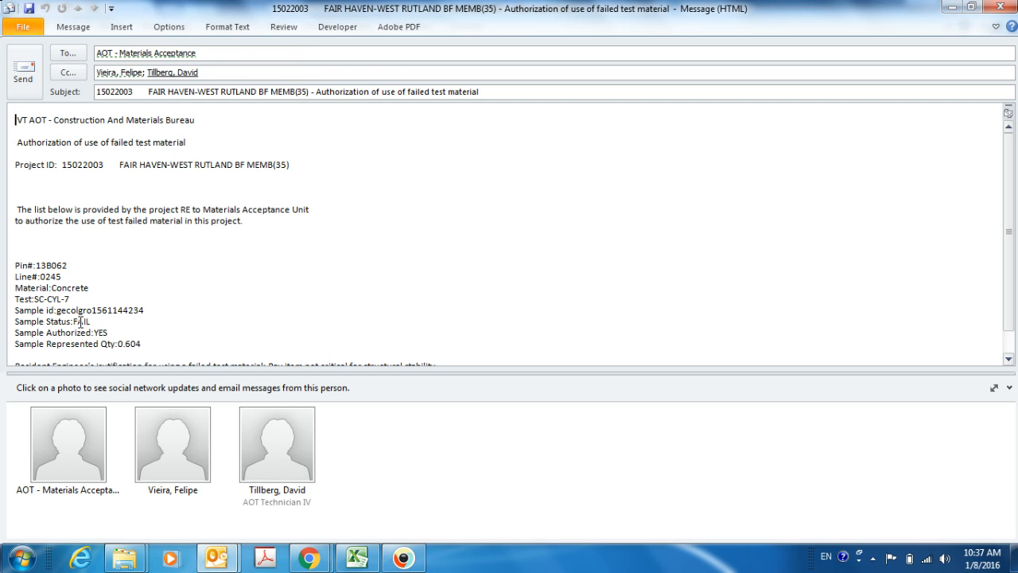
left_click(350, 561)
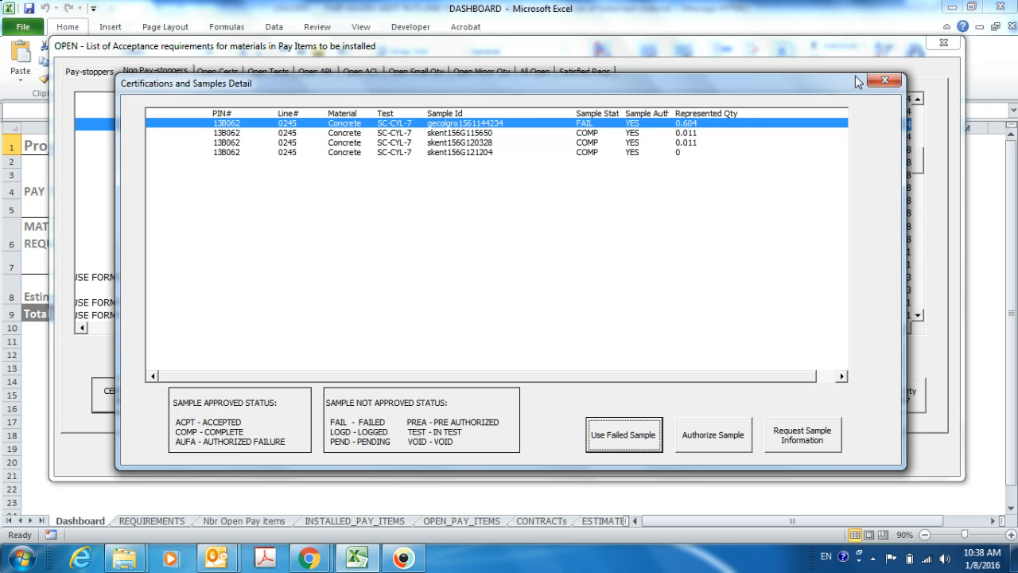
left_click(883, 81)
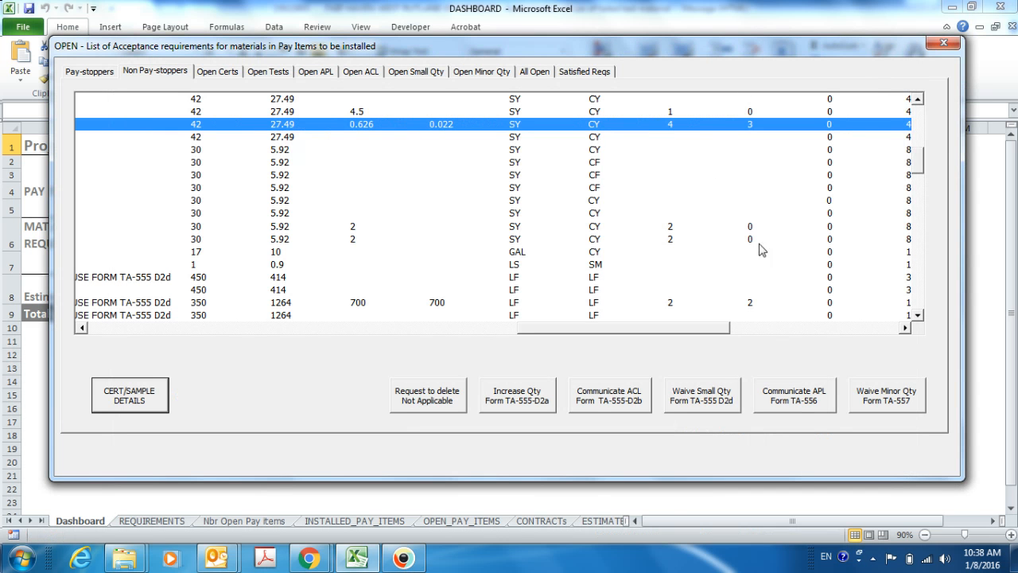
- Deselect the 580.10 concrete requirement and open the certification and sample details for the line 0420 Concrete SC-CYL-28 requirement
left_click(782, 125)
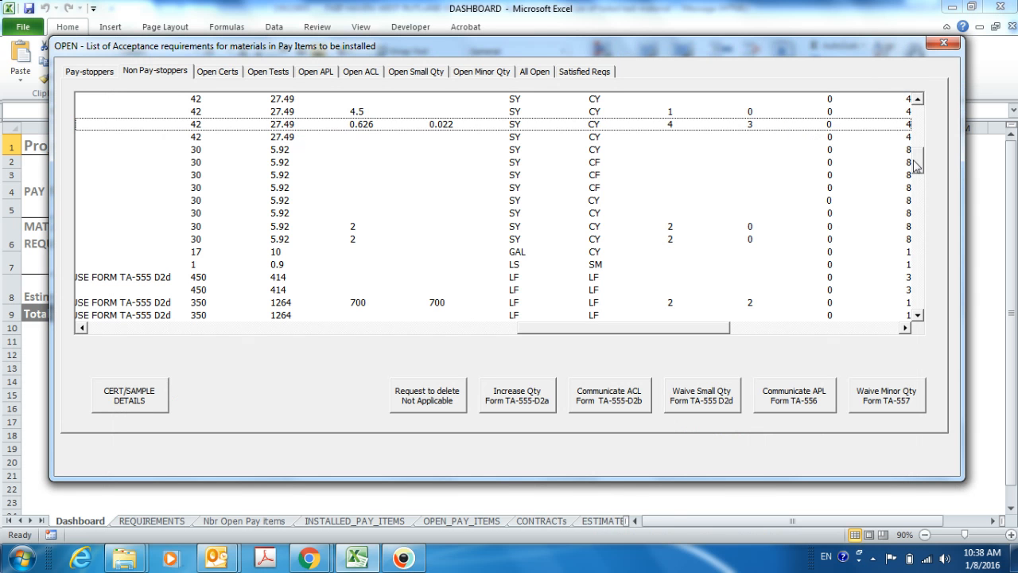
left_click_drag(917, 165, 919, 197)
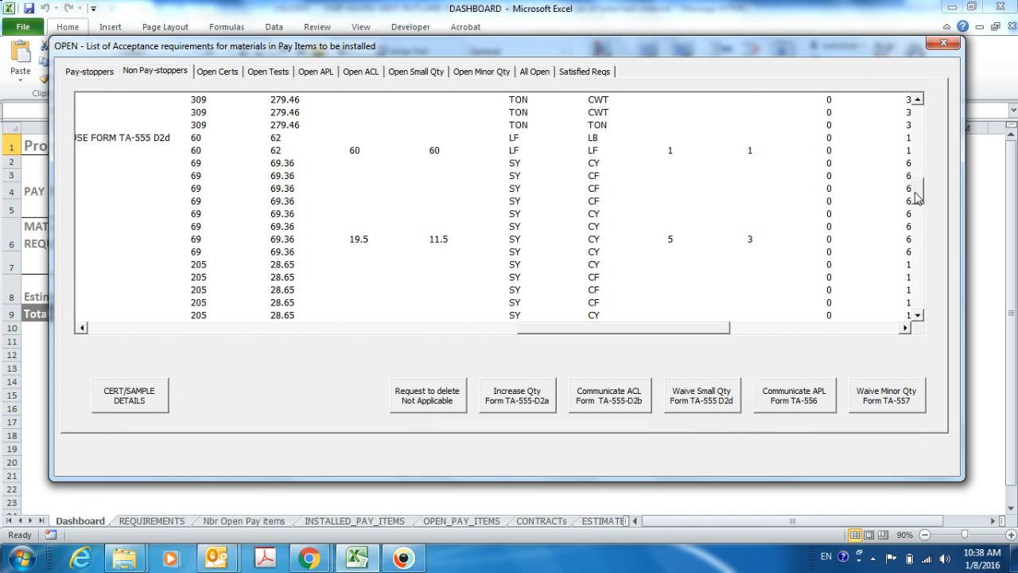
left_click(673, 238)
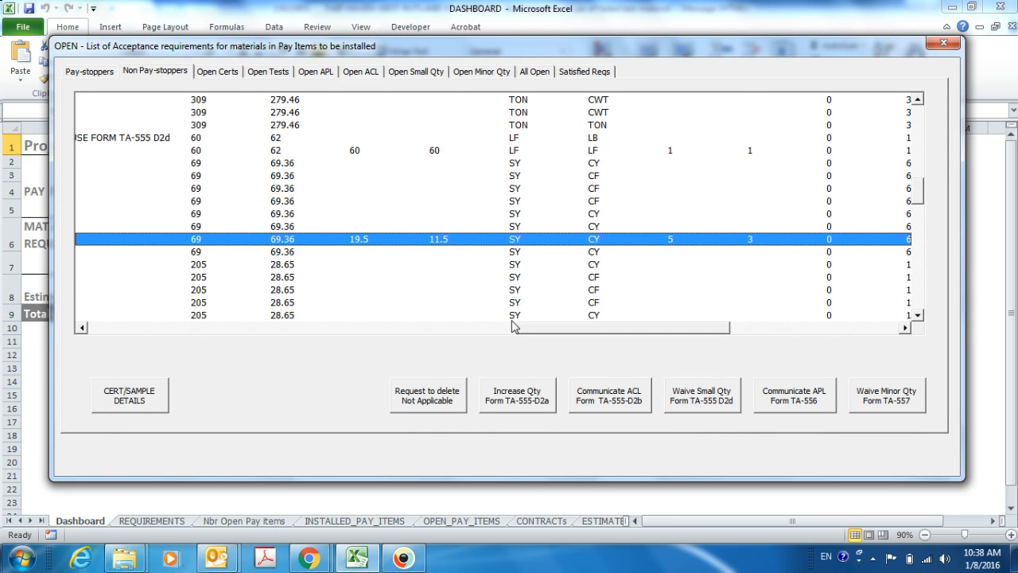
left_click(156, 402)
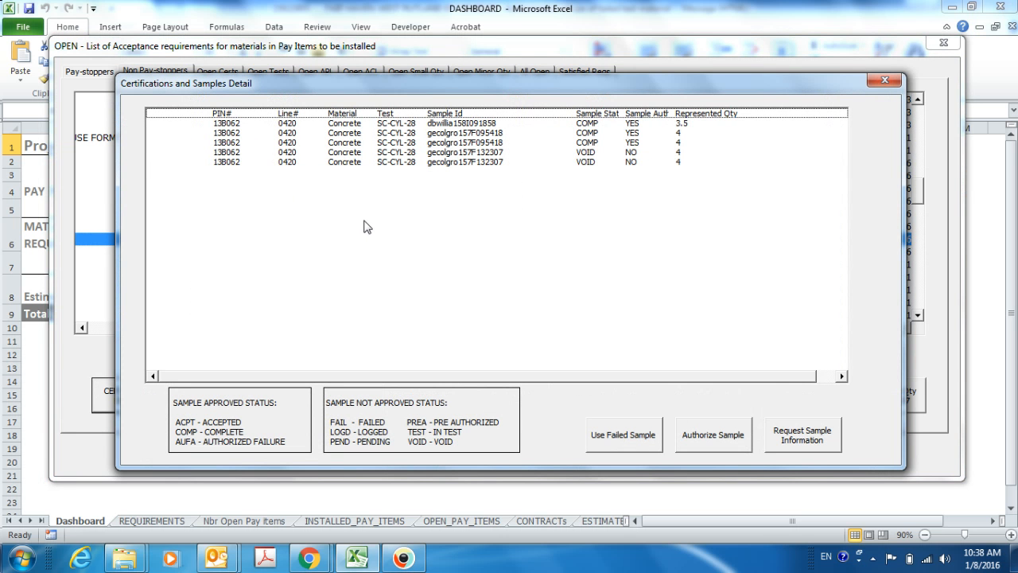
- Generate an authorization request e-mail for the first VOID sample, discard the draft without saving and close the sample details
left_click(588, 156)
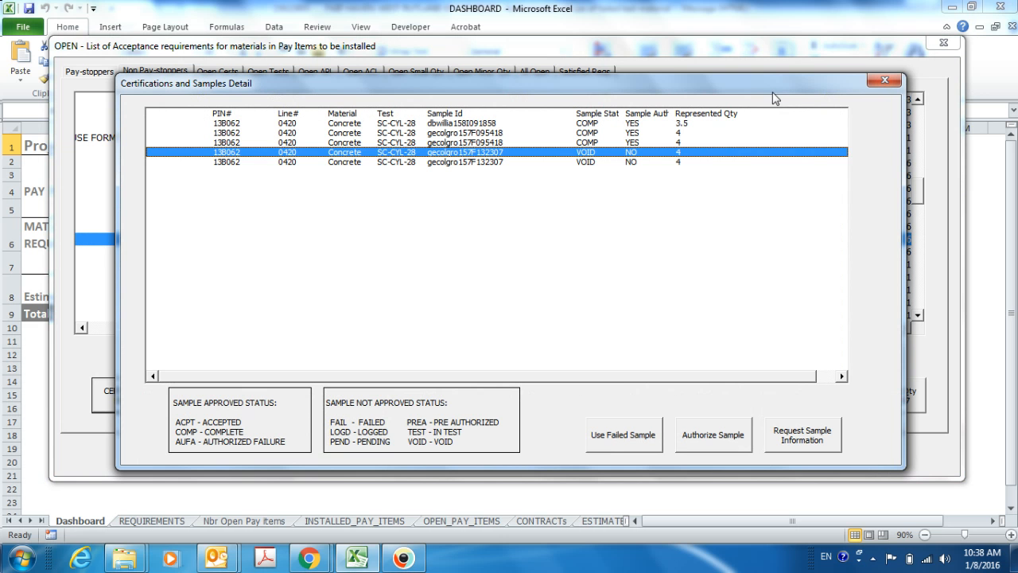
left_click(720, 443)
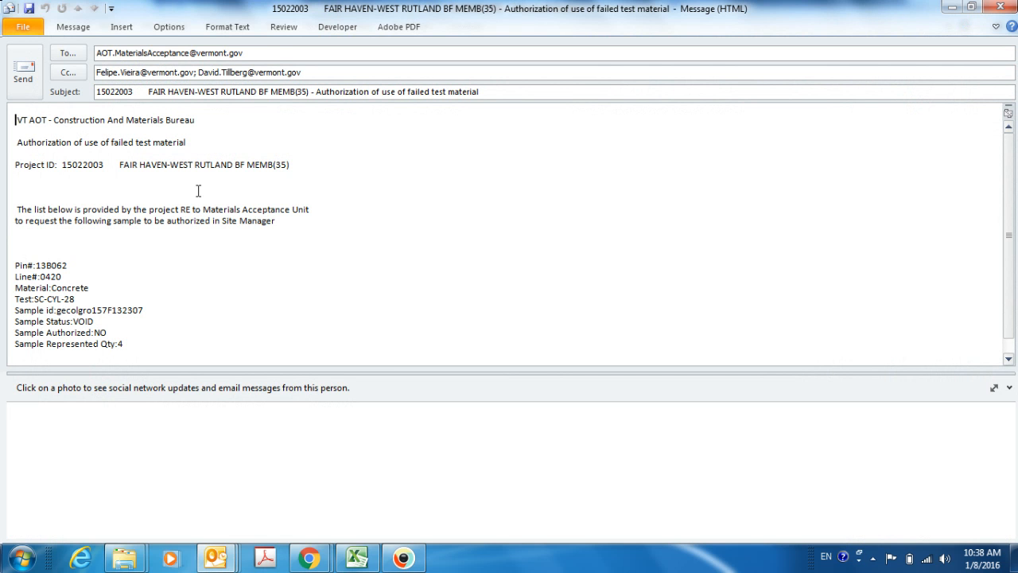
left_click(998, 10)
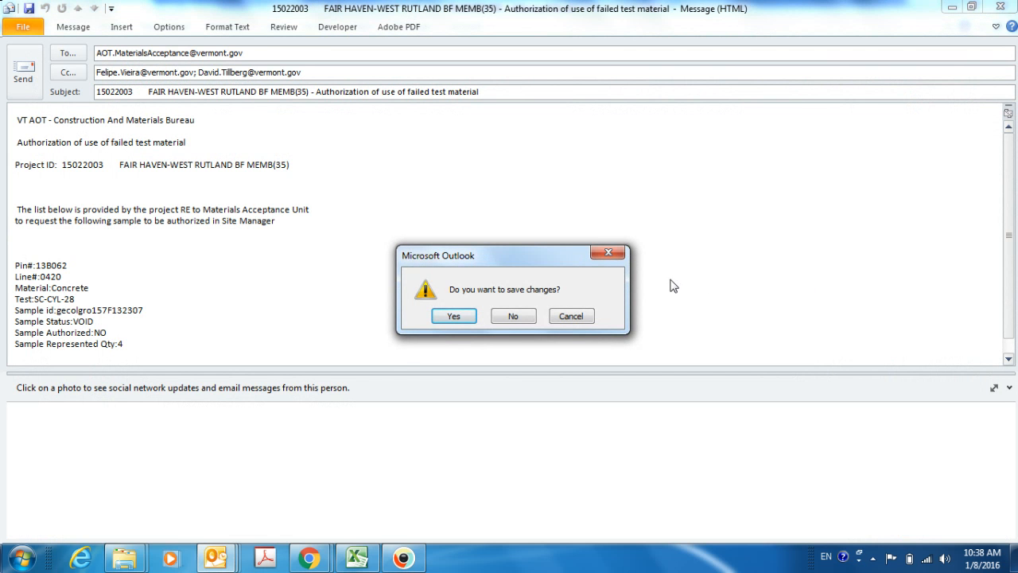
left_click(528, 317)
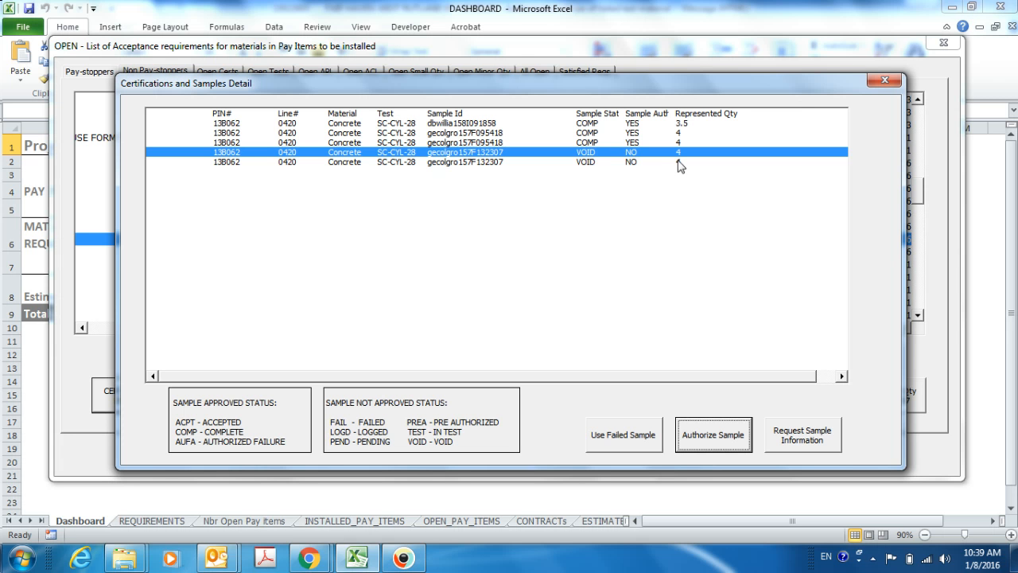
left_click(883, 80)
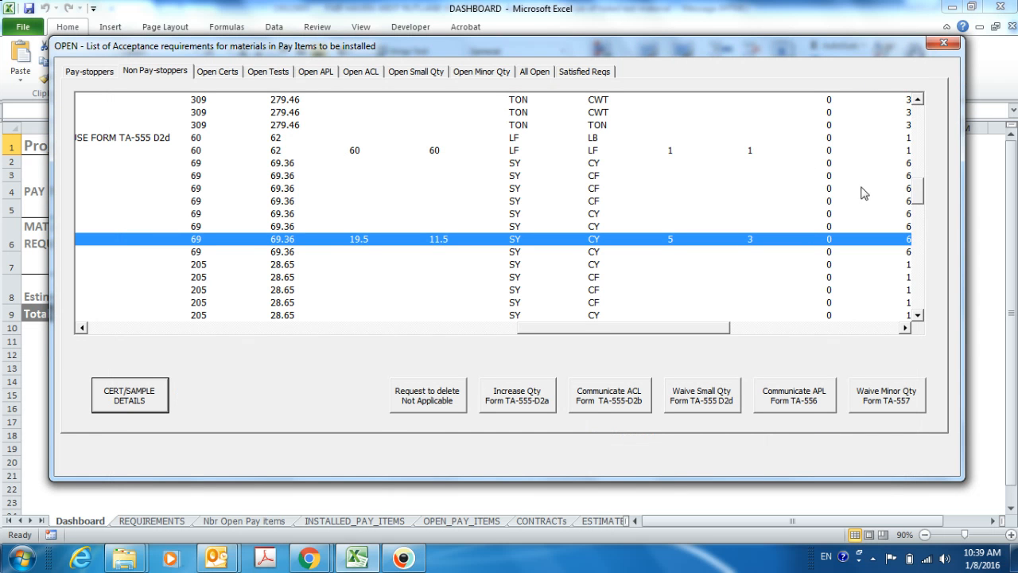
- Open the certification and sample details for the line 0540 material 704.10 requirement with the 44.42 sampled quantity
left_click_drag(916, 194, 918, 245)
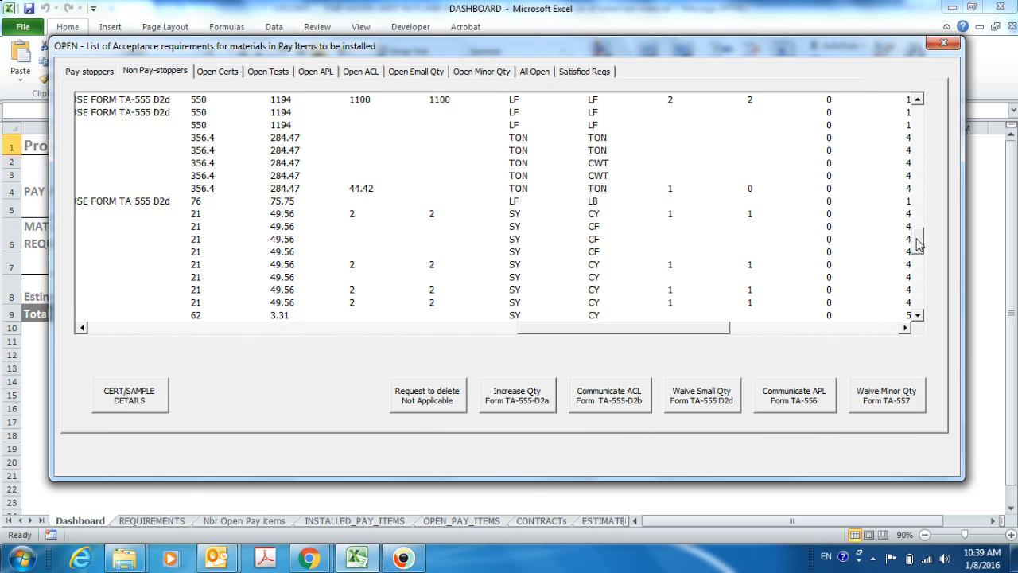
left_click(715, 191)
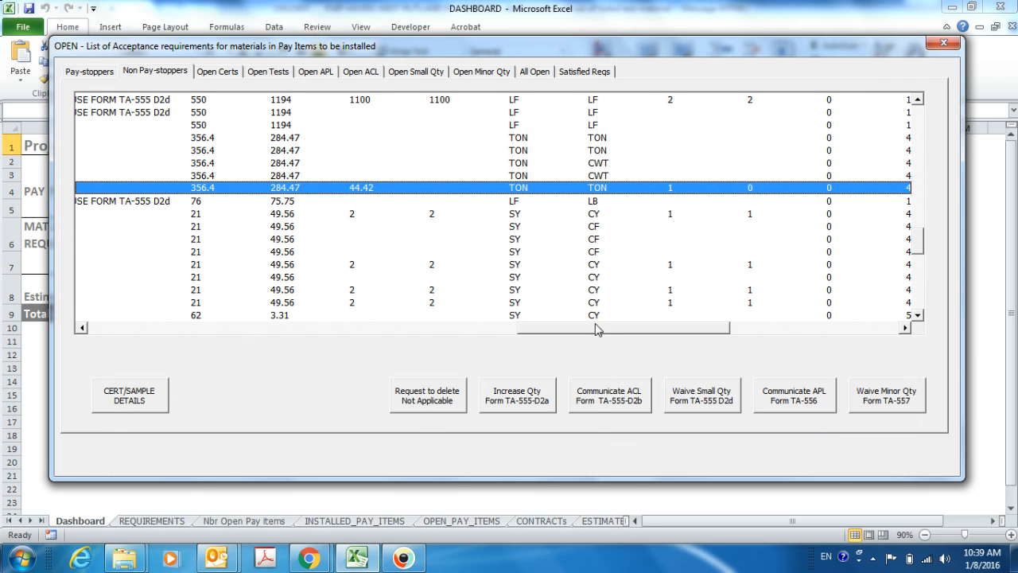
left_click_drag(575, 328, 571, 331)
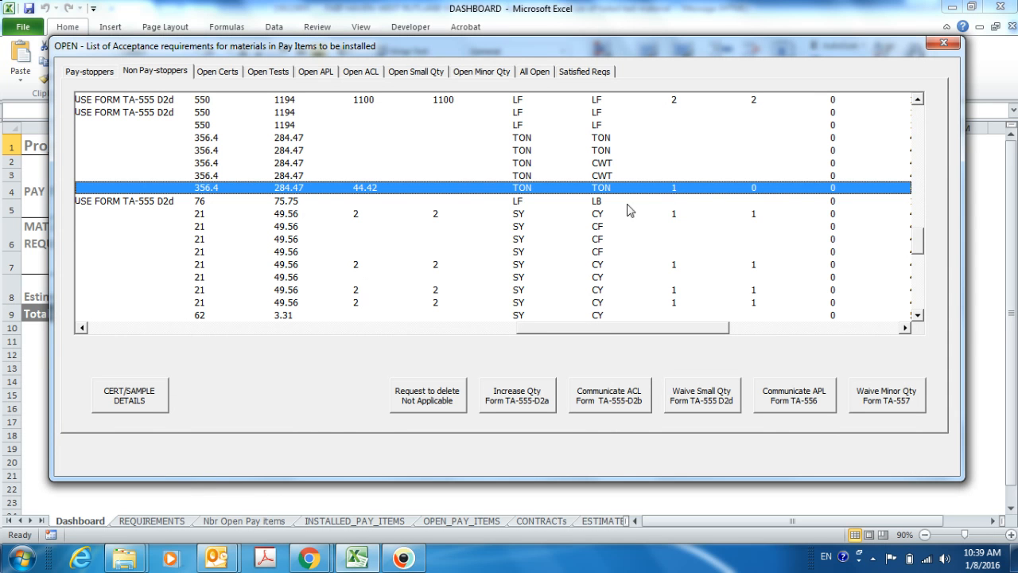
left_click(148, 398)
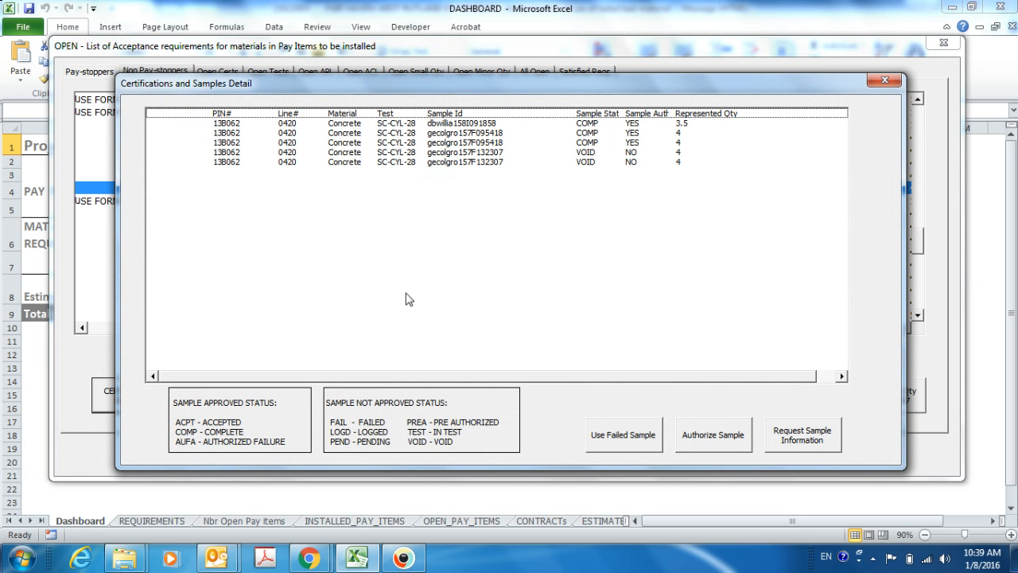
left_click(883, 81)
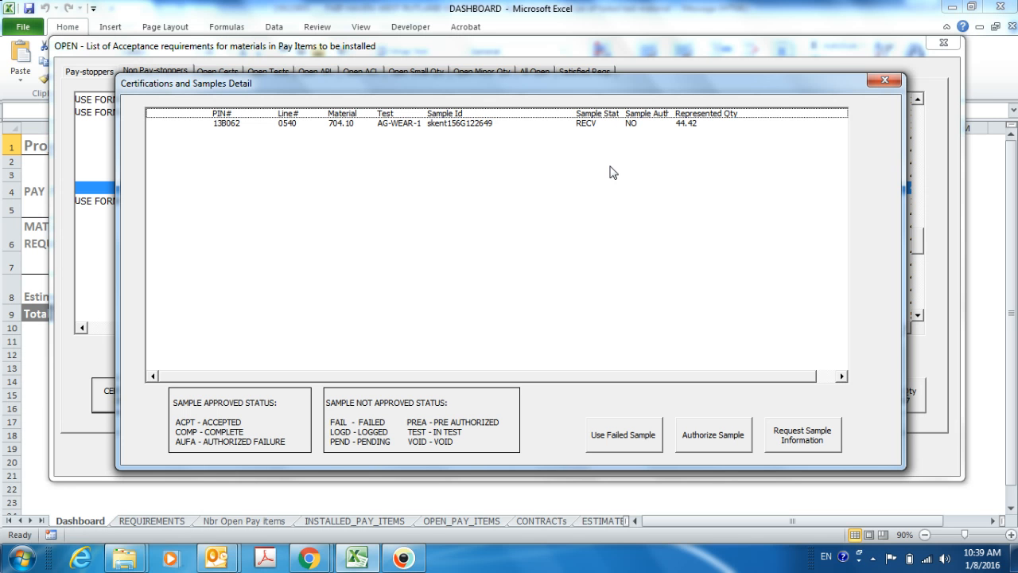
- Generate a sample information request e-mail for the RECV sample, discard the draft without saving and close the sample details
left_click(588, 125)
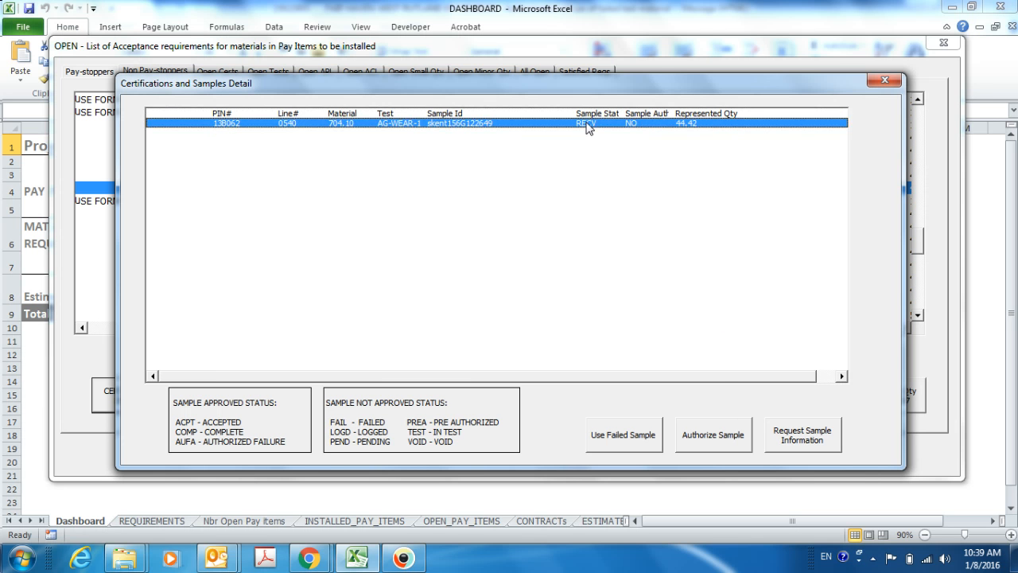
left_click(796, 445)
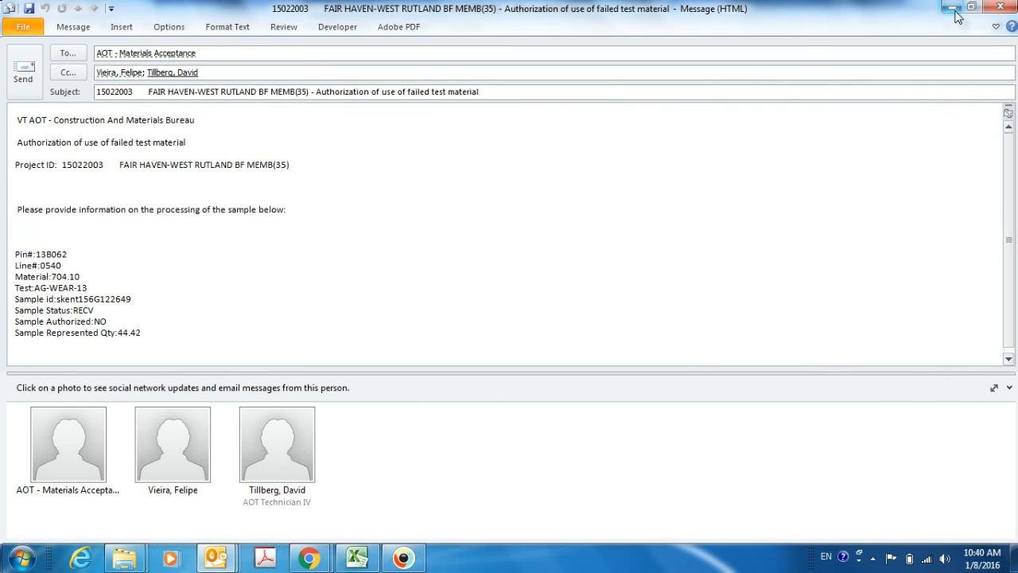
left_click(994, 8)
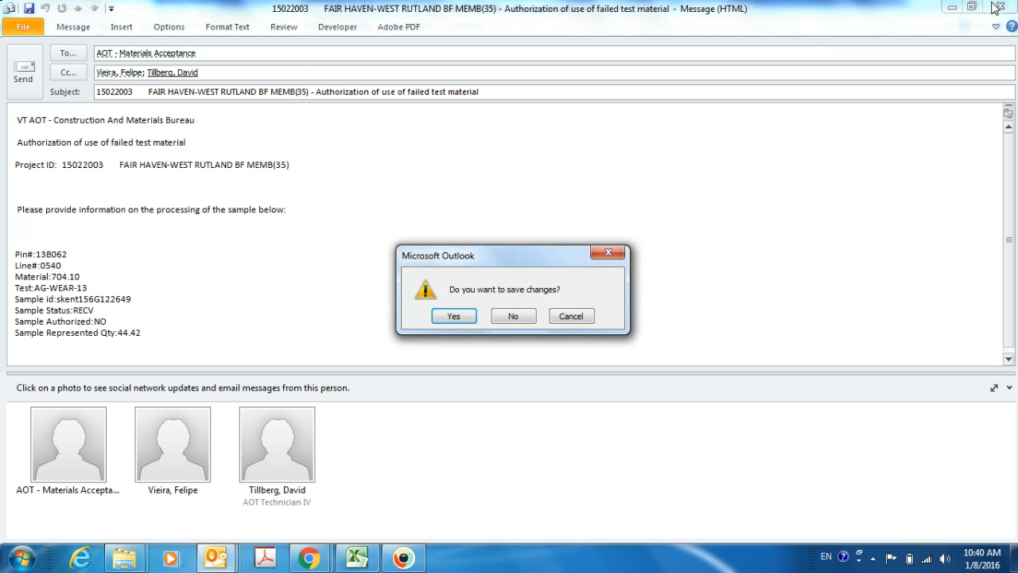
left_click(509, 316)
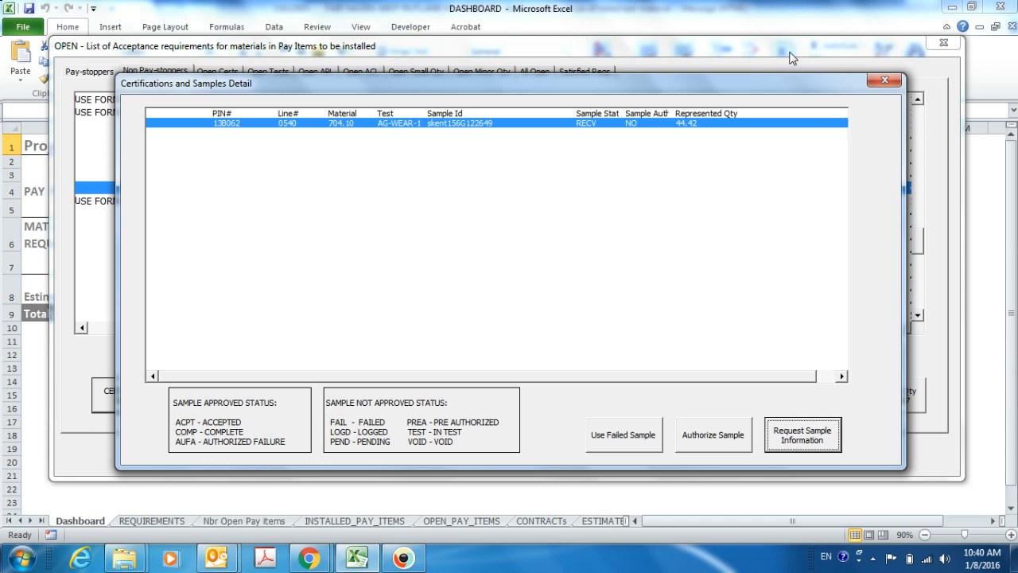
left_click(882, 81)
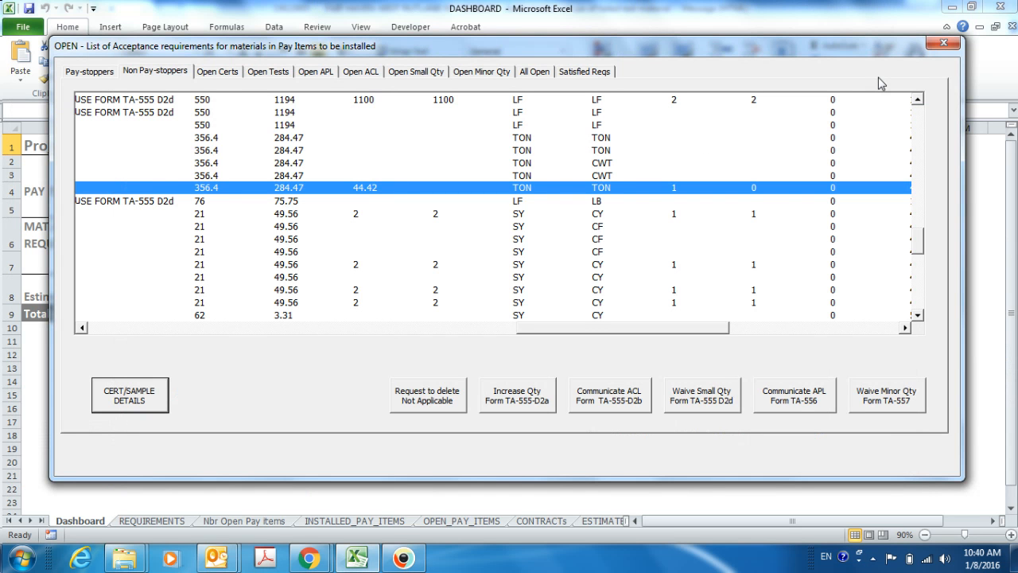